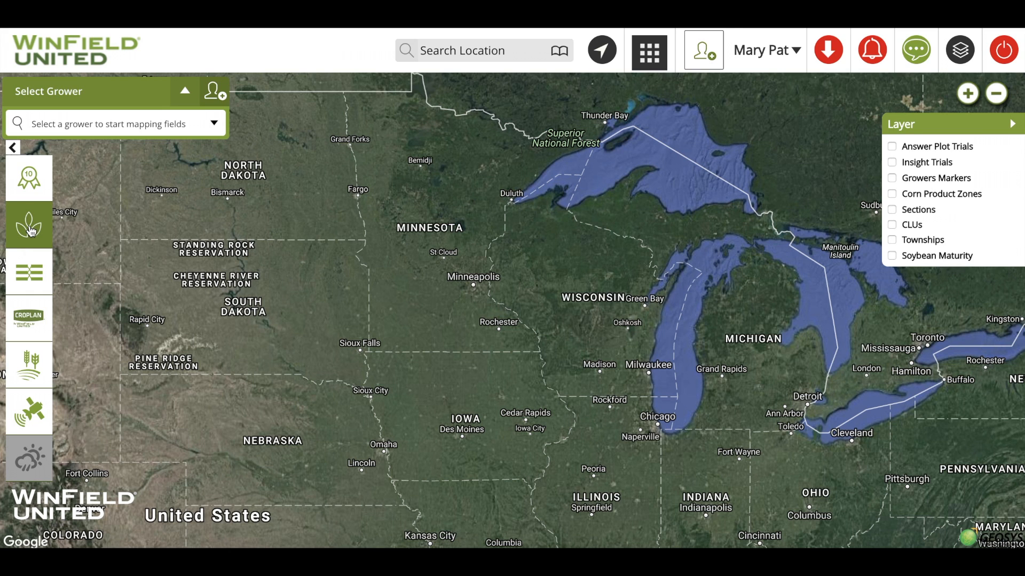
- Open the Performance Mapper, limit its search area to a bounding box, and show the Insight Trials layer alongside Answer Plot Trials
click(30, 230)
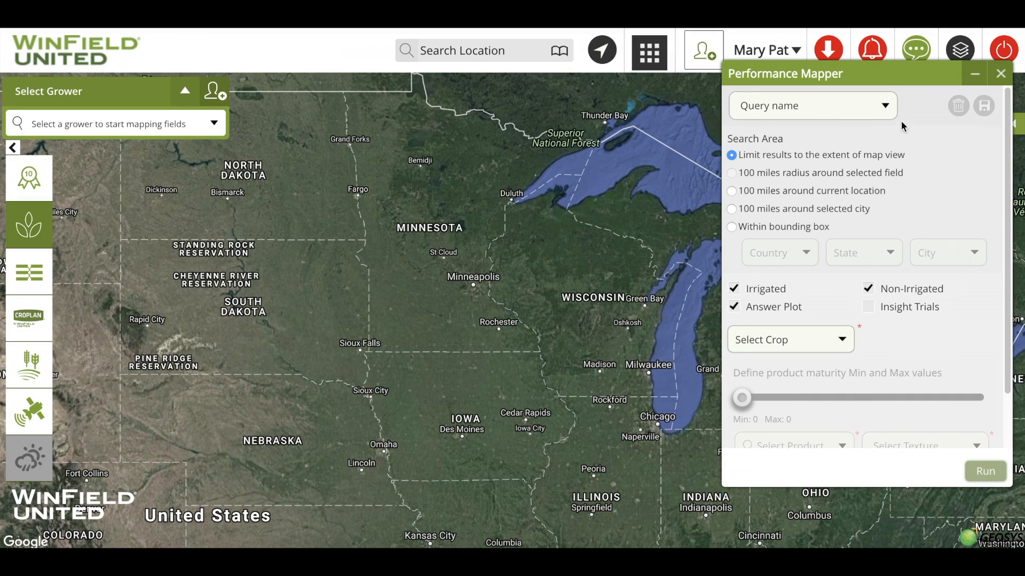
click(732, 228)
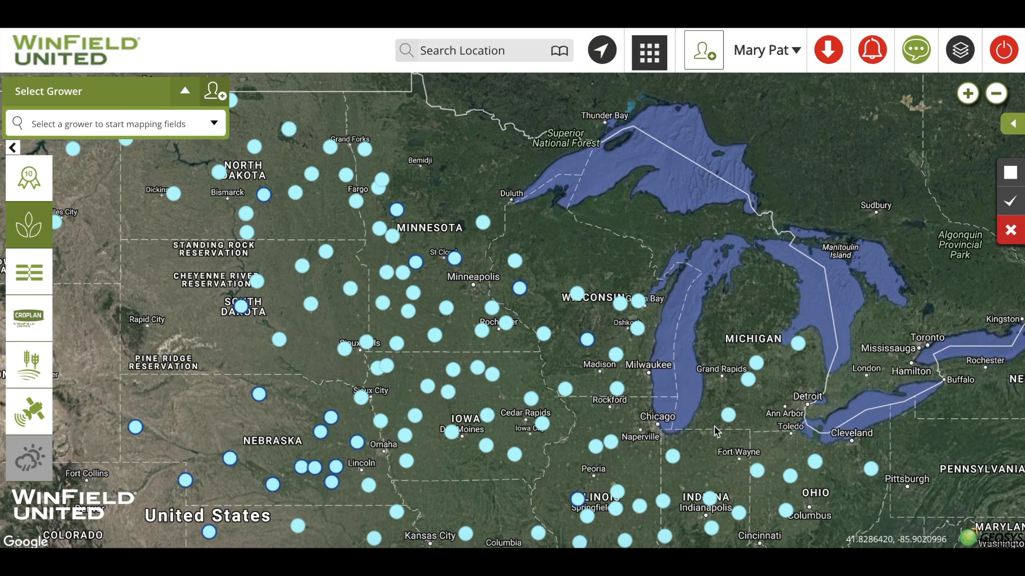
click(1018, 184)
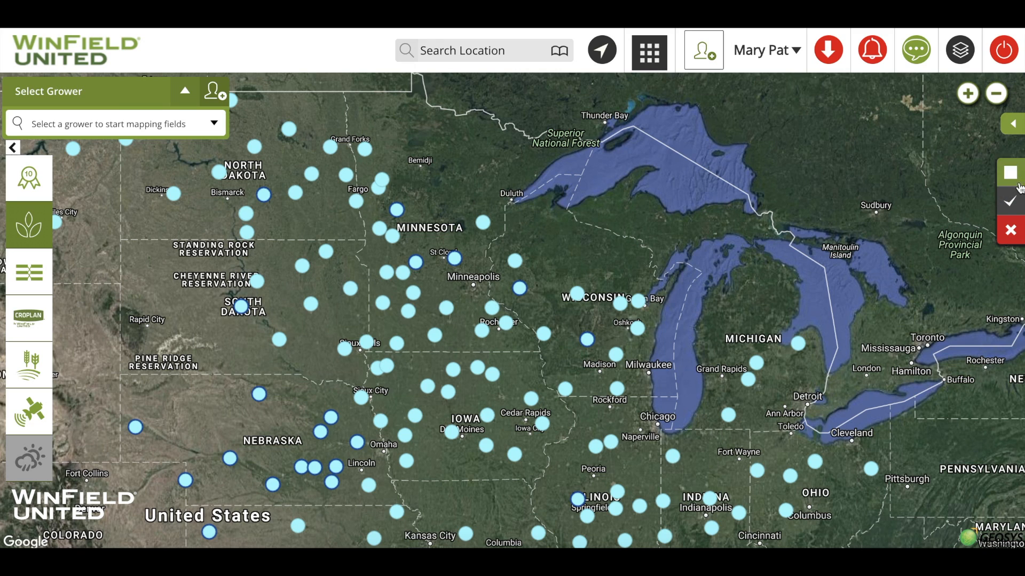
click(1014, 128)
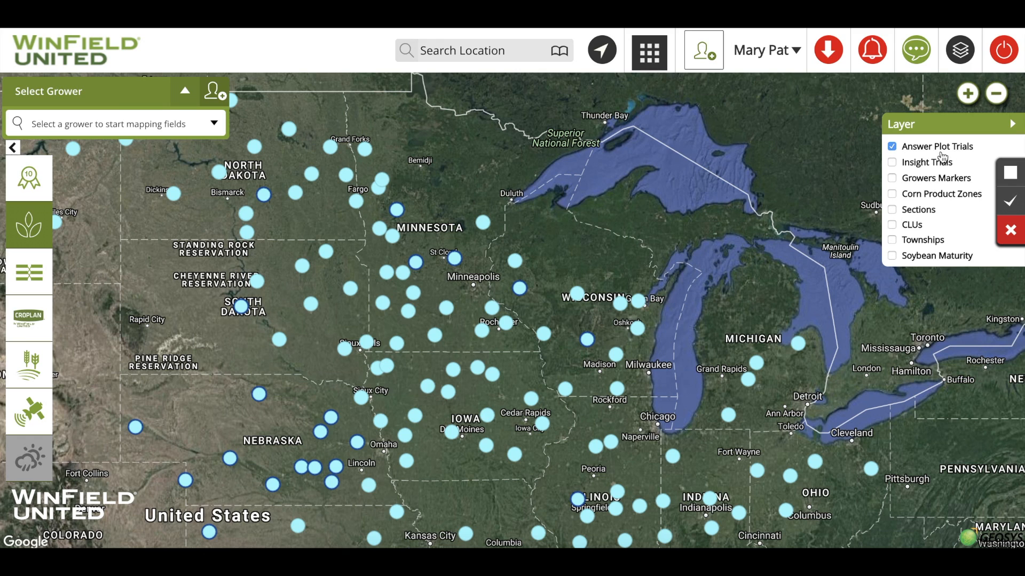
click(926, 163)
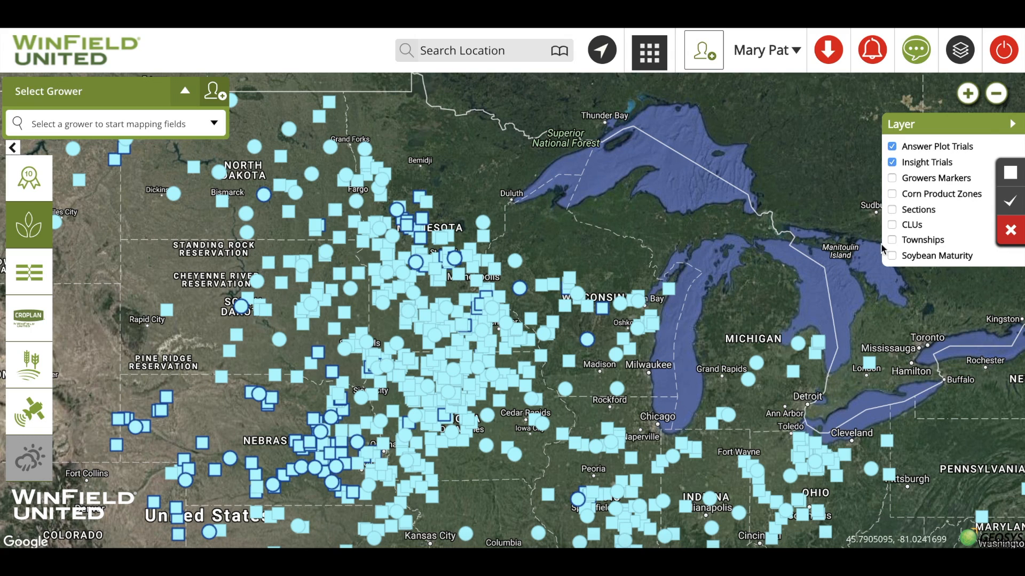
- Draw a rectangular search area from western Minnesota across to Lake Michigan, covering northern Iowa and southern Wisconsin, and accept it
click(1017, 174)
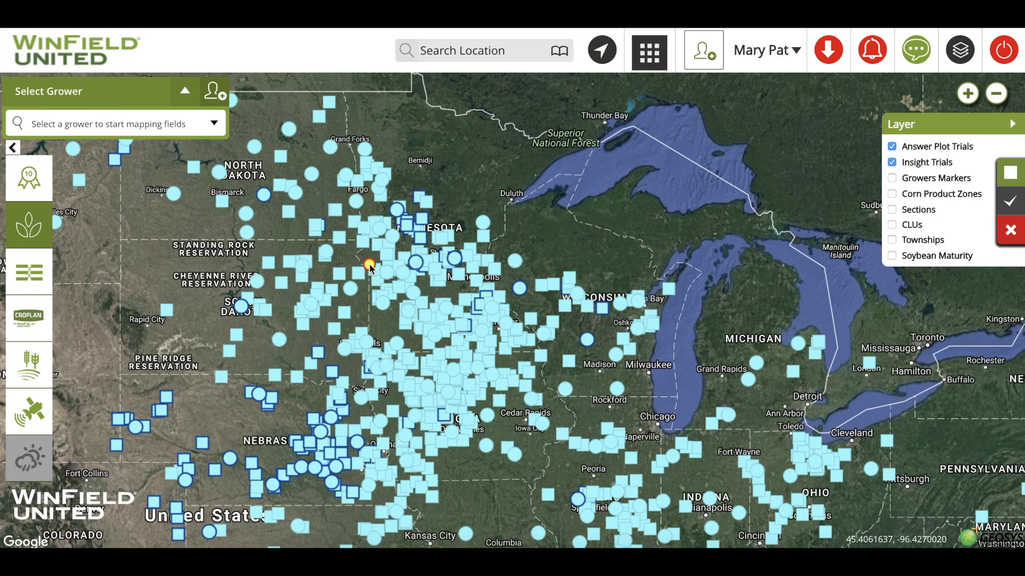
drag(362, 259, 676, 401)
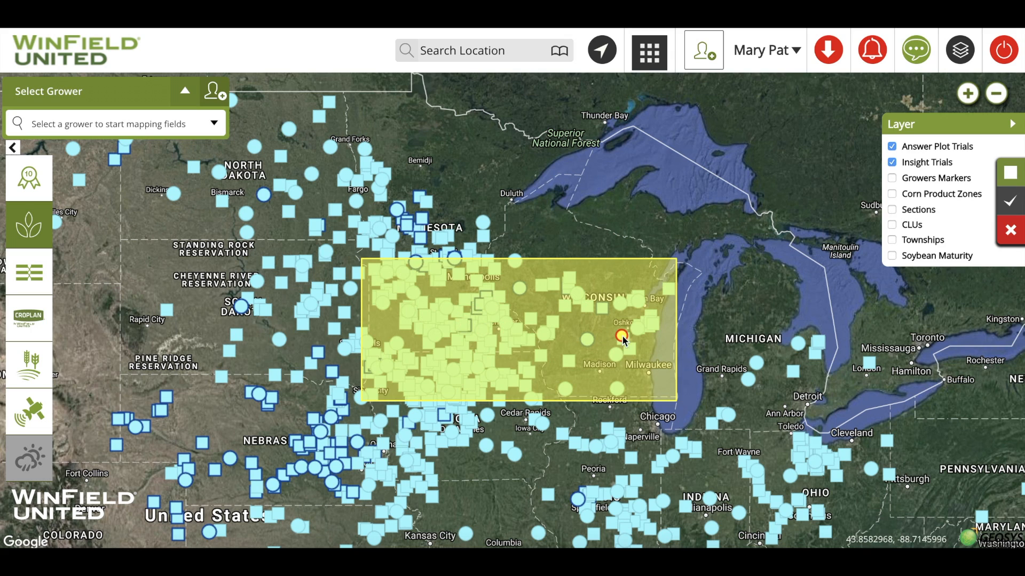
click(1012, 203)
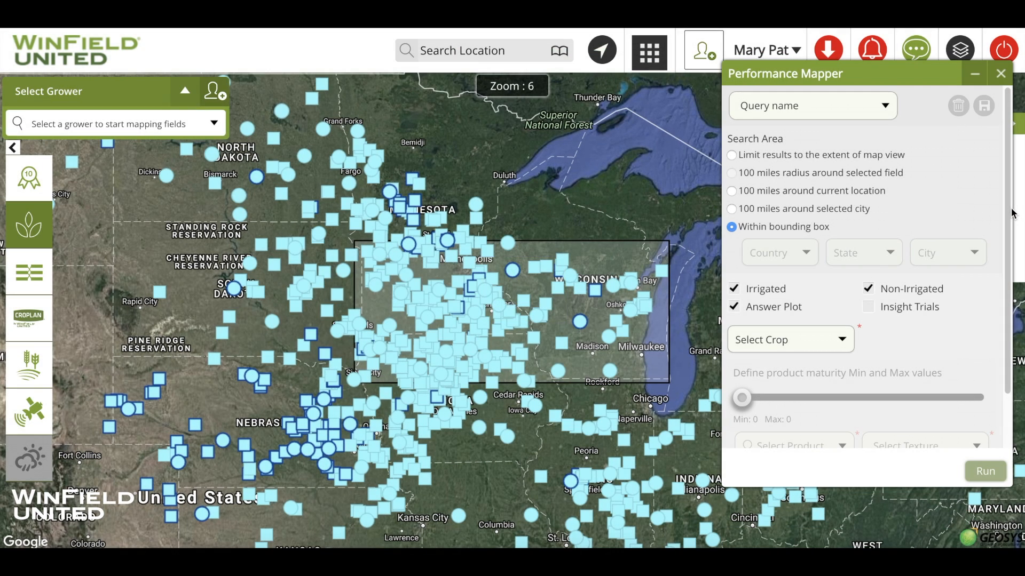
- Include Insight Trials in the query and set the crop to Corn
click(843, 340)
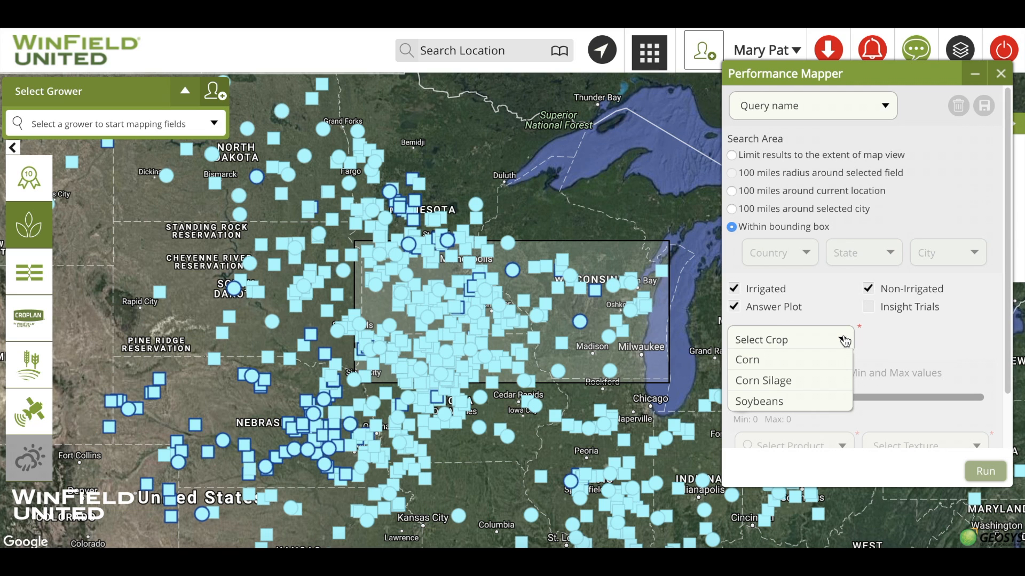
click(873, 310)
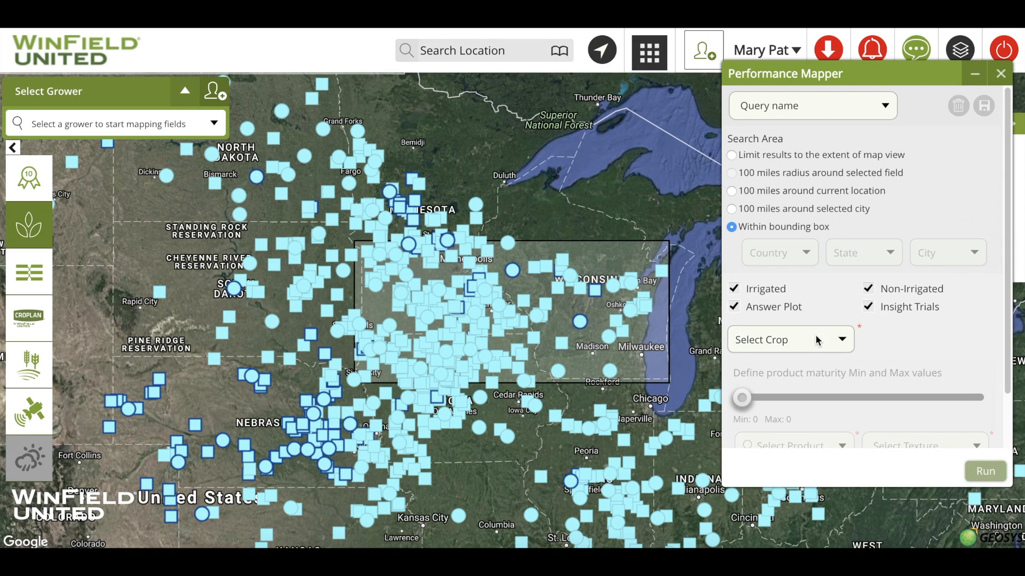
click(839, 340)
click(785, 366)
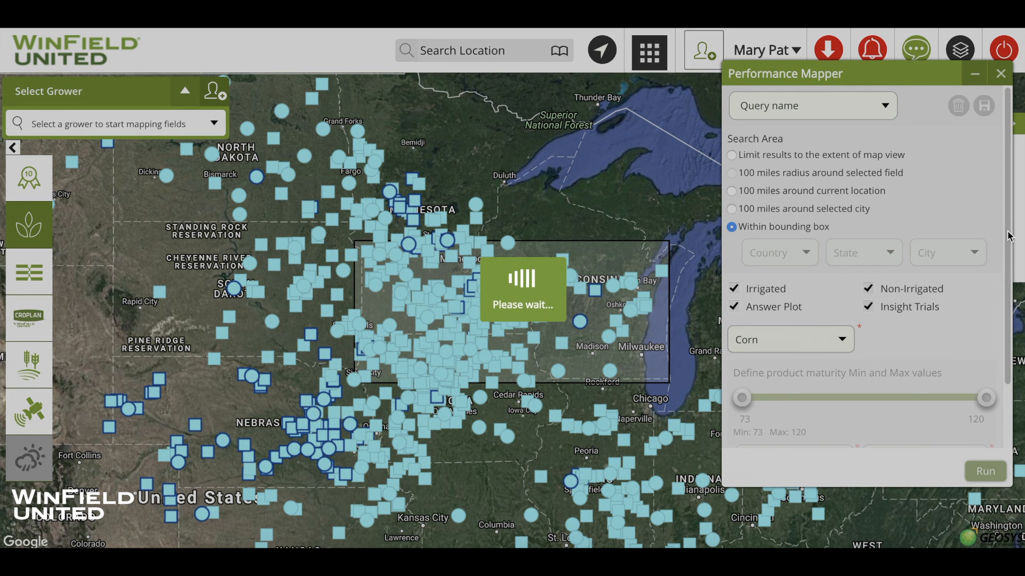
- Search the products for 389 and select Croplan 3899VT2P/RIB
scroll(1009, 234, down, 3)
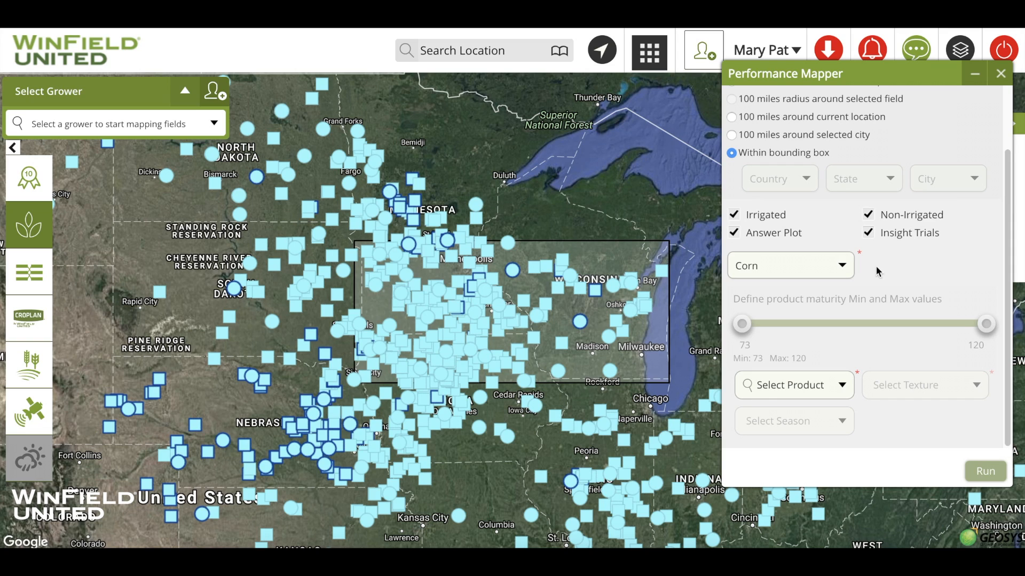
click(774, 385)
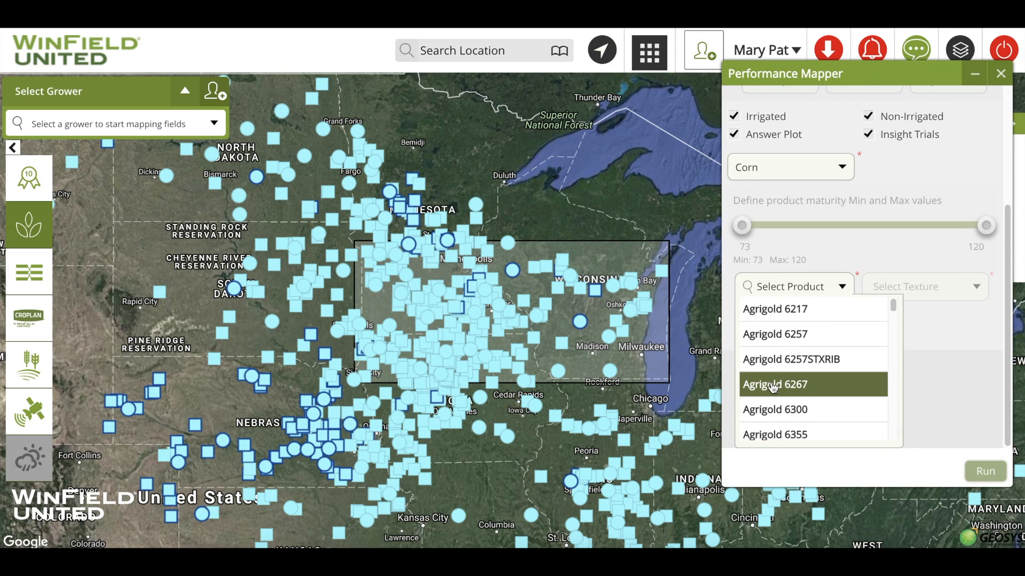
text(389)
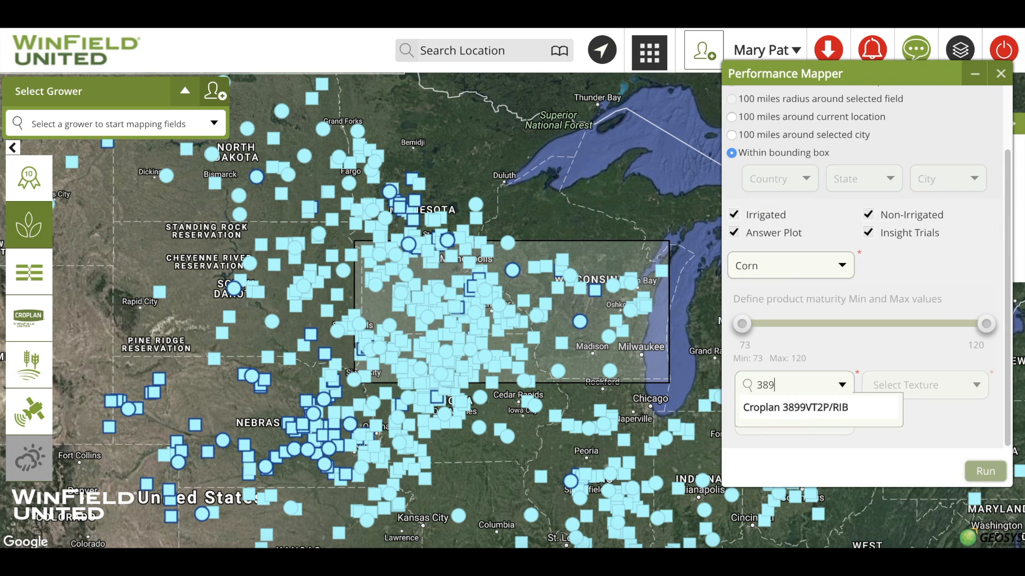
click(811, 408)
- Keep the Coarse, Fine and Medium textures, add season 2016 to 2017, and run the query
click(925, 406)
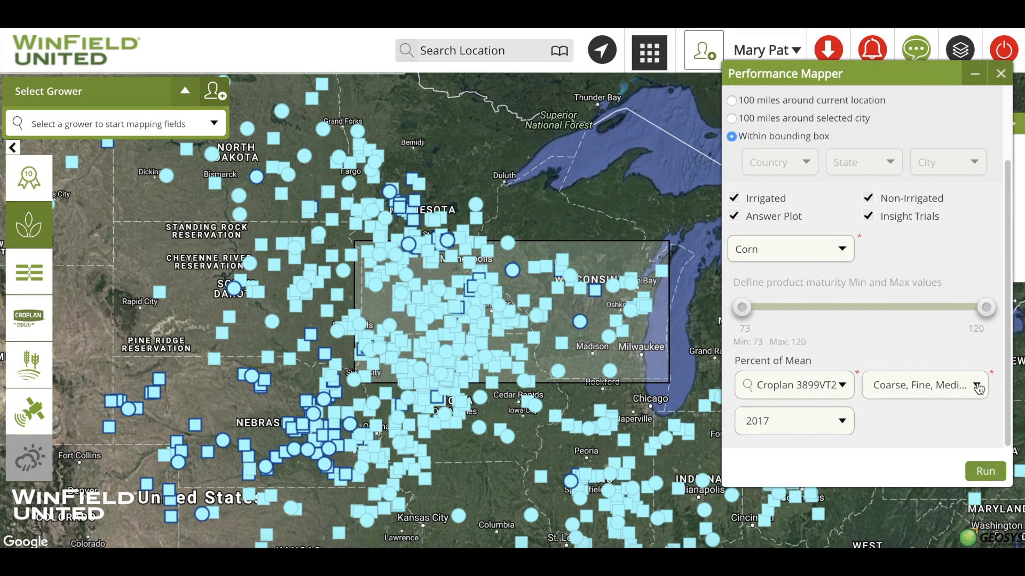
click(977, 386)
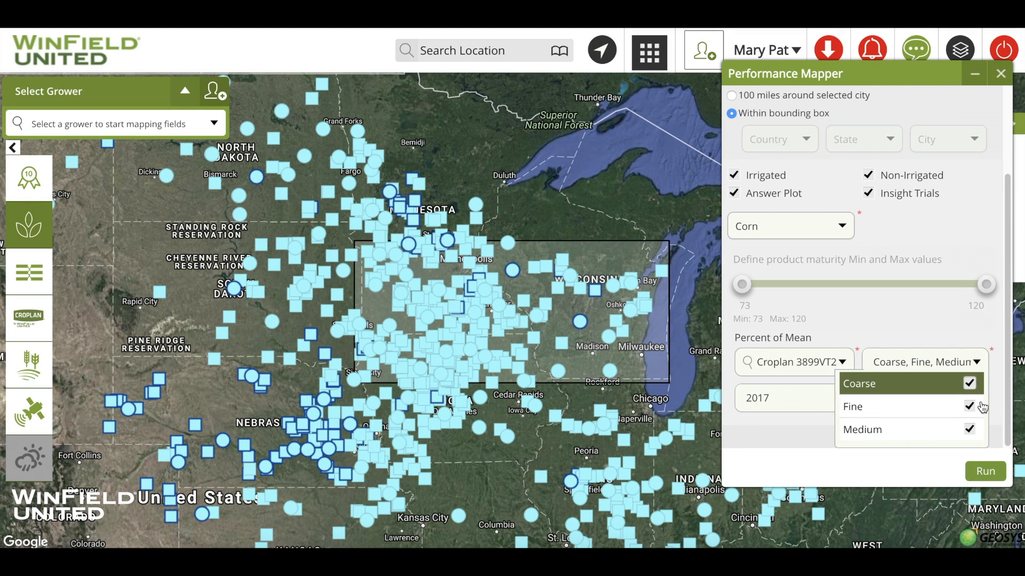
click(978, 368)
click(839, 421)
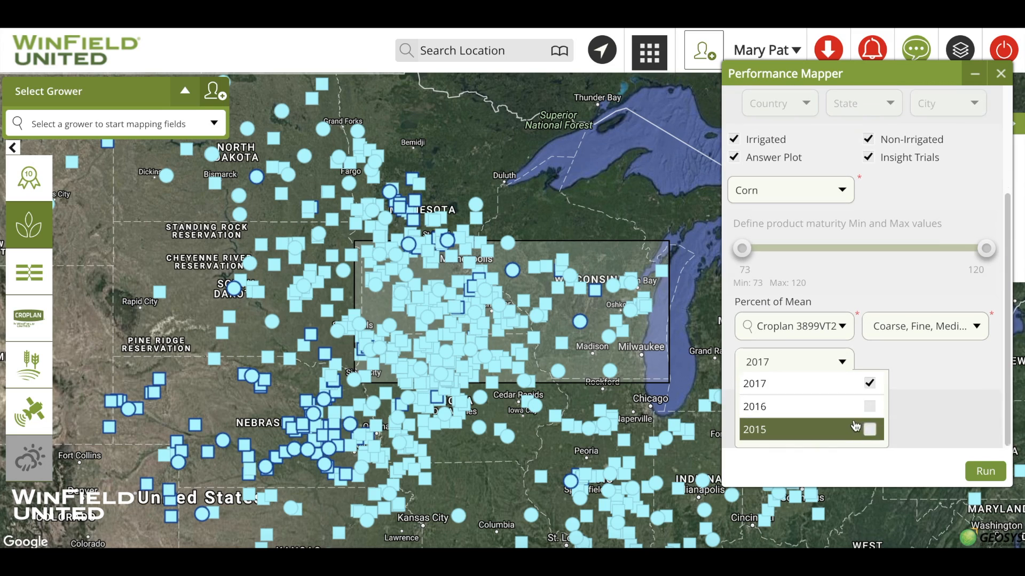
click(867, 410)
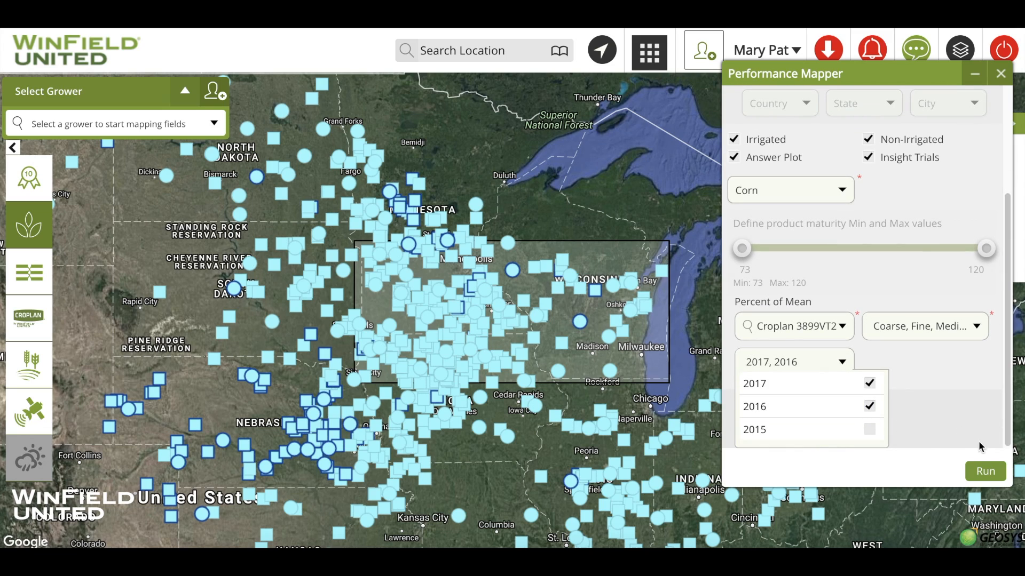
click(986, 472)
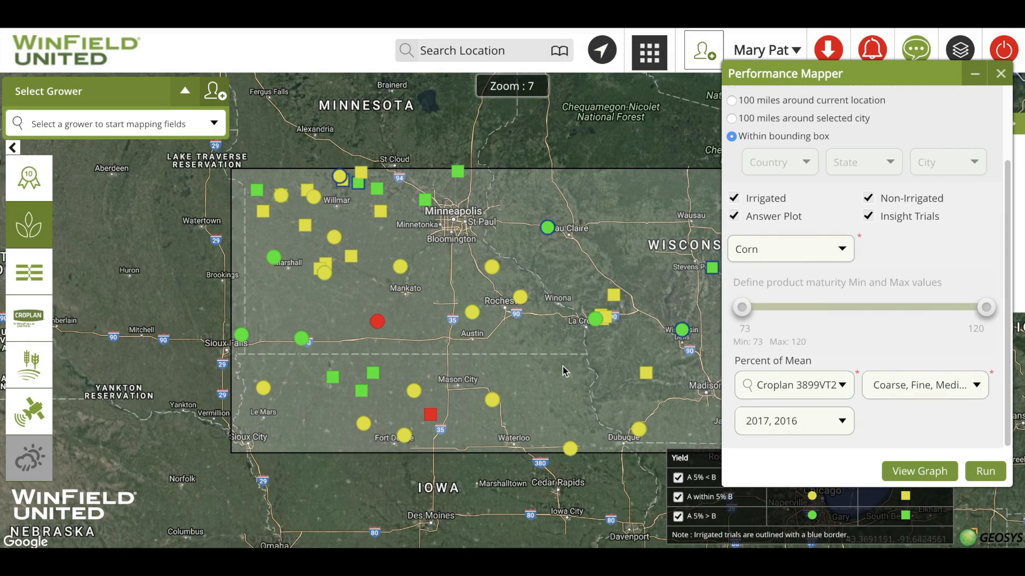
- Minimize the Performance Mapper and examine the details of the irrigated Answer Plot trial at Menomonie
drag(562, 241, 452, 233)
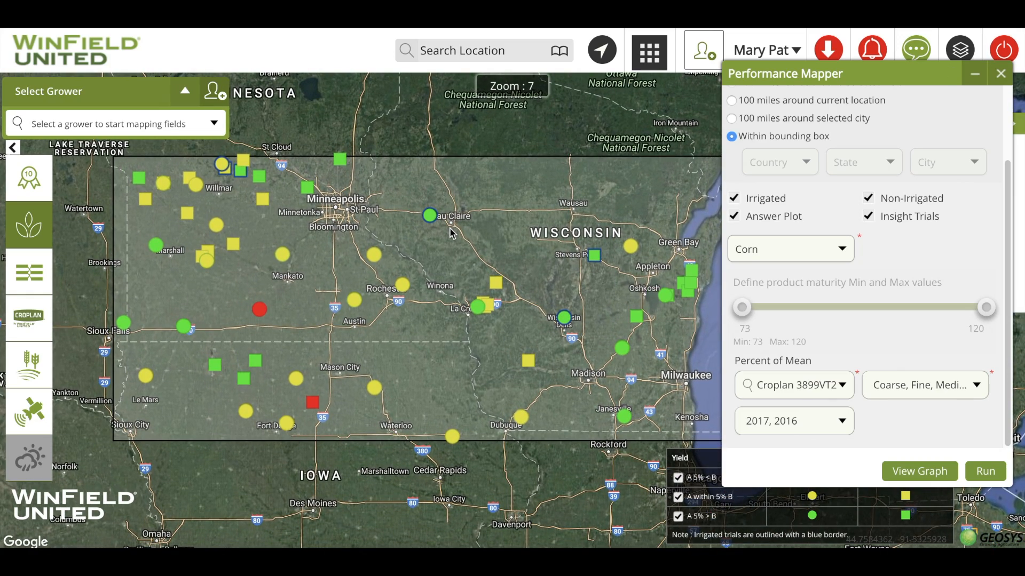
scroll(451, 233, down, 1)
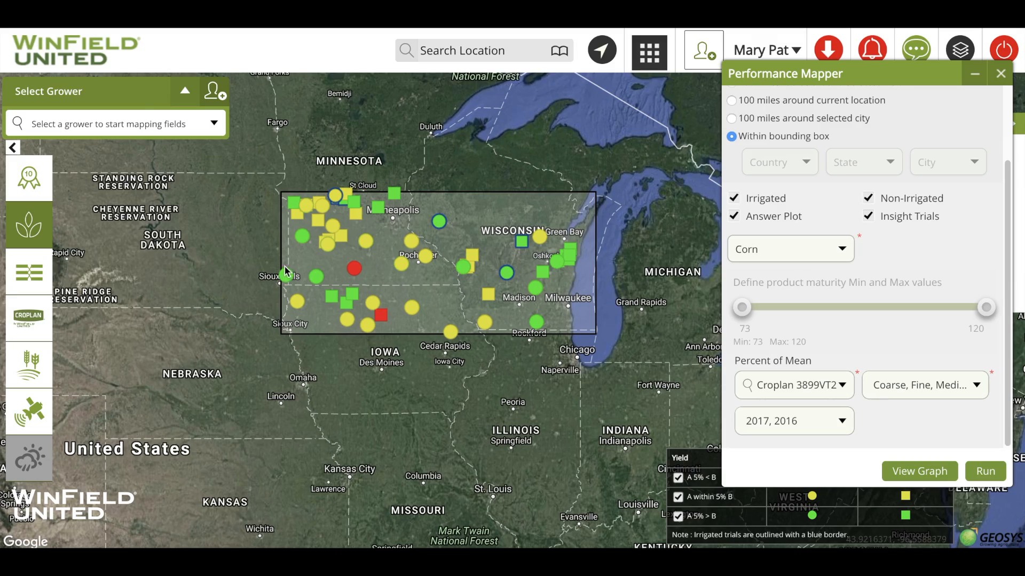
click(972, 76)
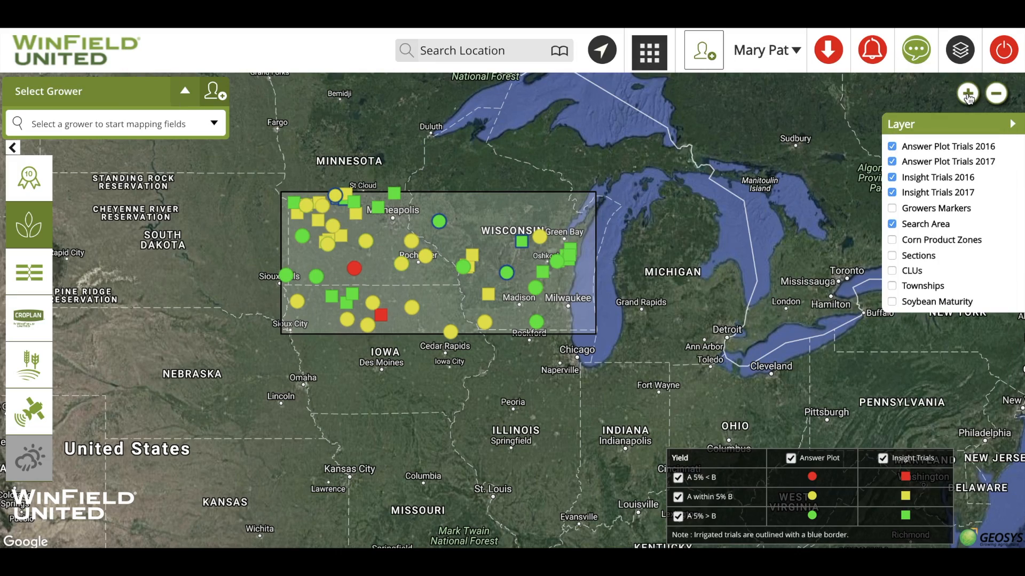
click(968, 93)
drag(628, 171, 724, 228)
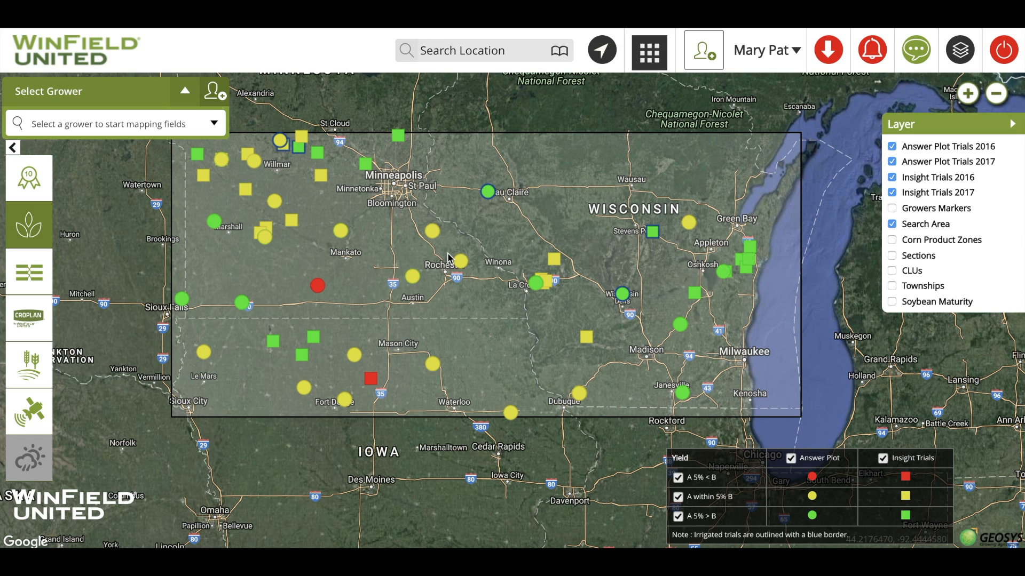
click(490, 195)
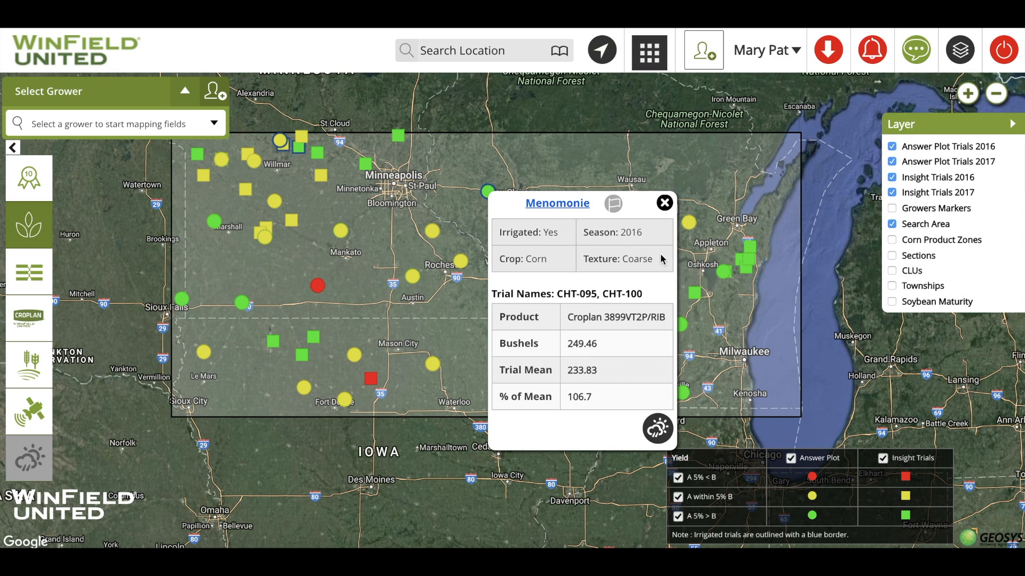
click(664, 204)
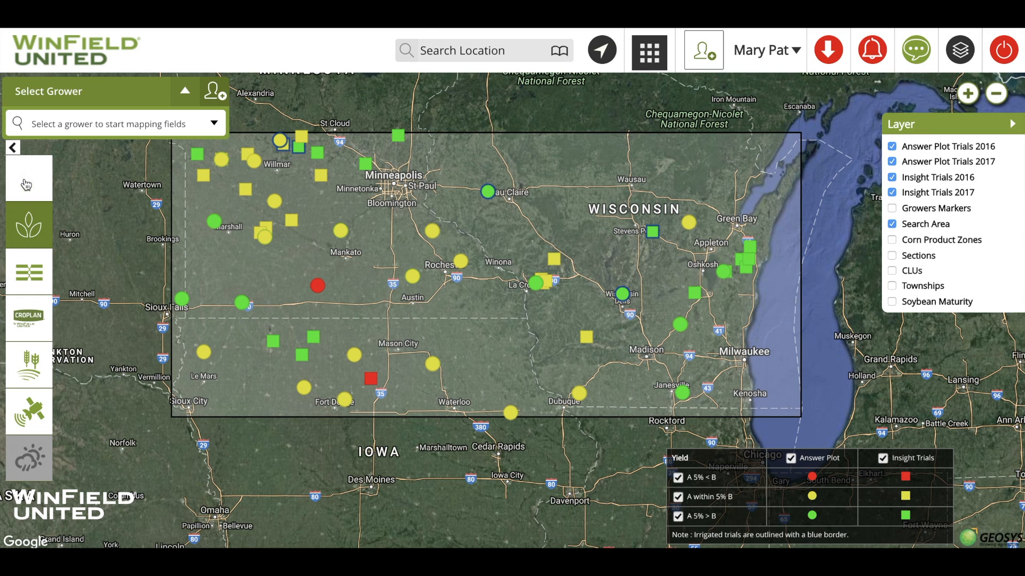
- Reopen the Performance Mapper and view the Percent of Mean graph, comparing the product and trial mean bars for the 2017 Answer Plots
click(27, 231)
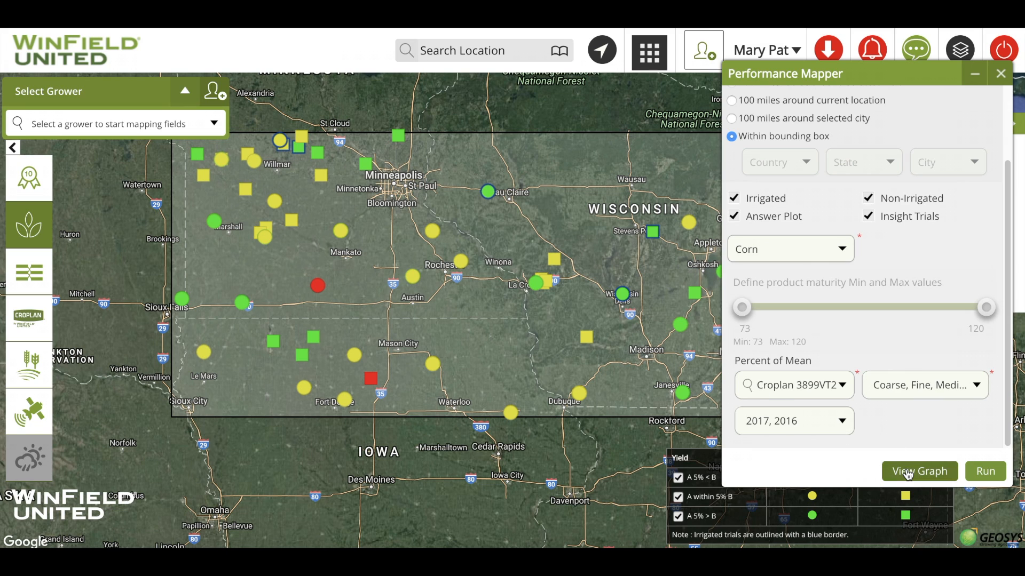
click(942, 473)
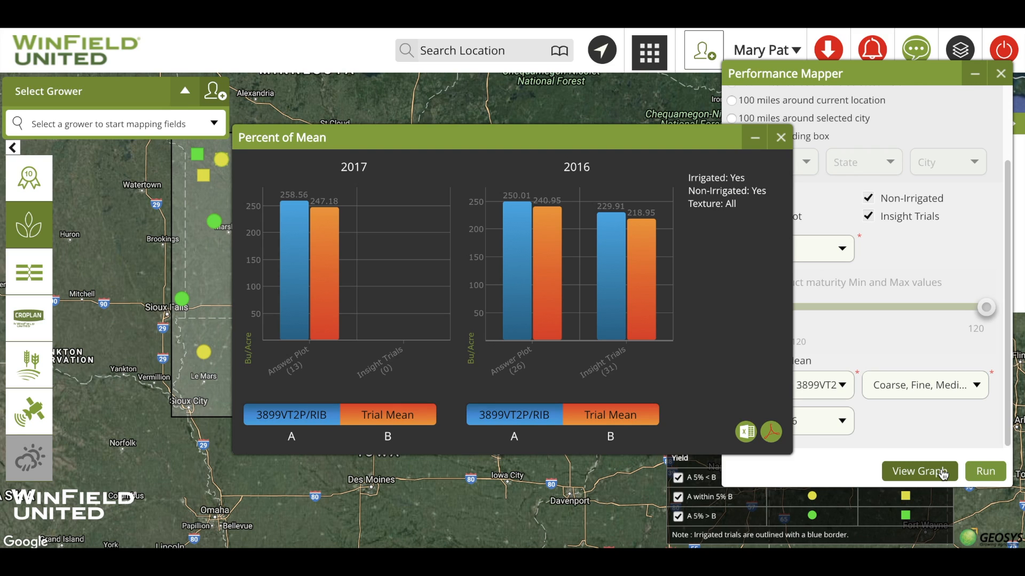
mouse_move(296, 381)
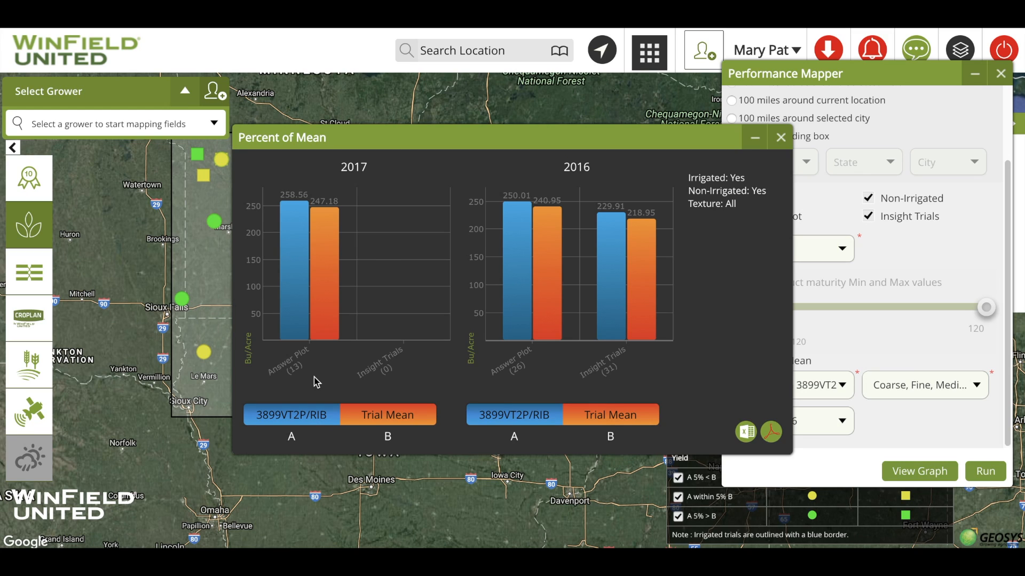
mouse_move(292, 323)
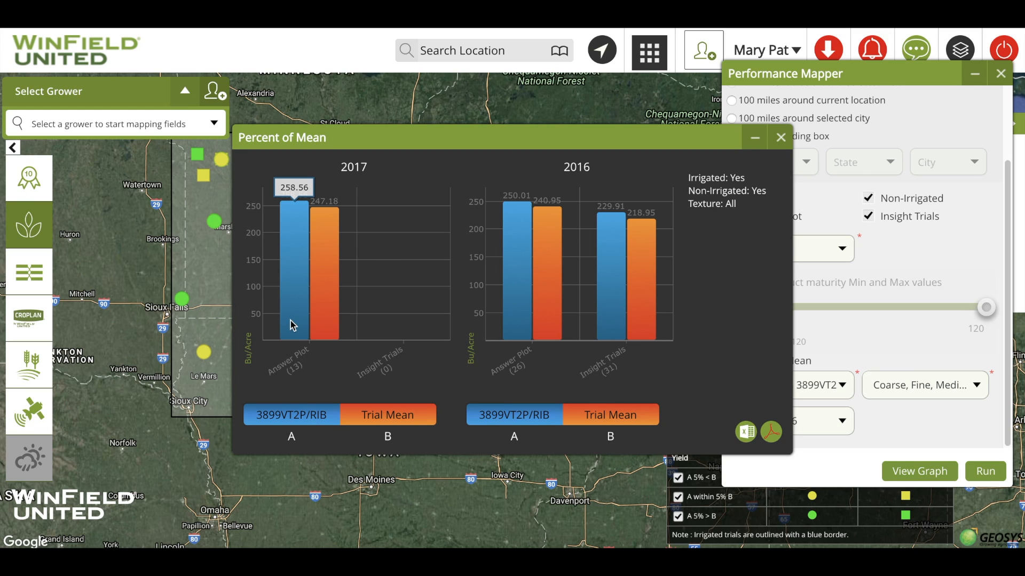
mouse_move(319, 299)
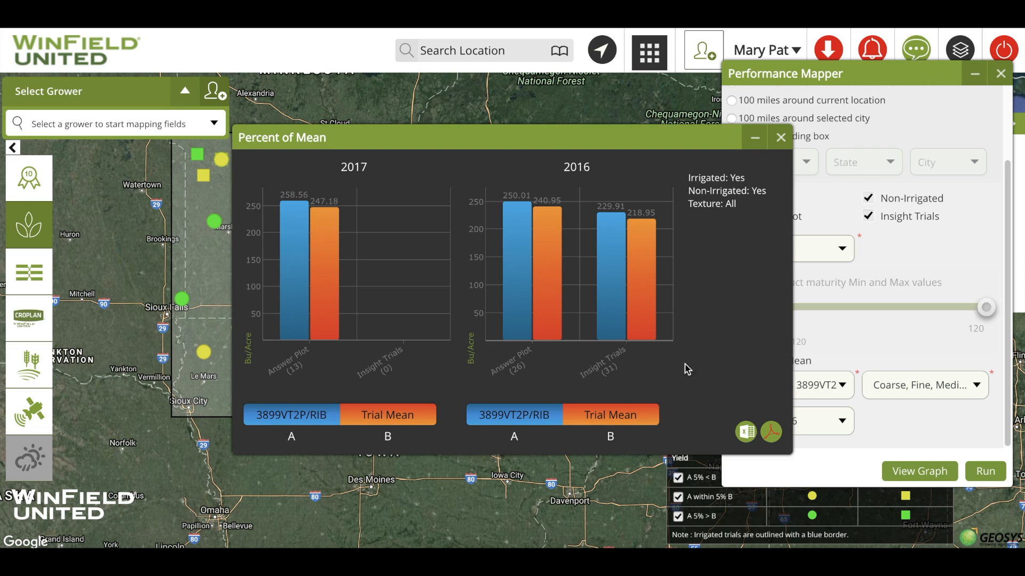
- Export the Percent of Mean results as a PDF and read through the downloaded Performance Mapper PDF Report
click(771, 435)
click(651, 140)
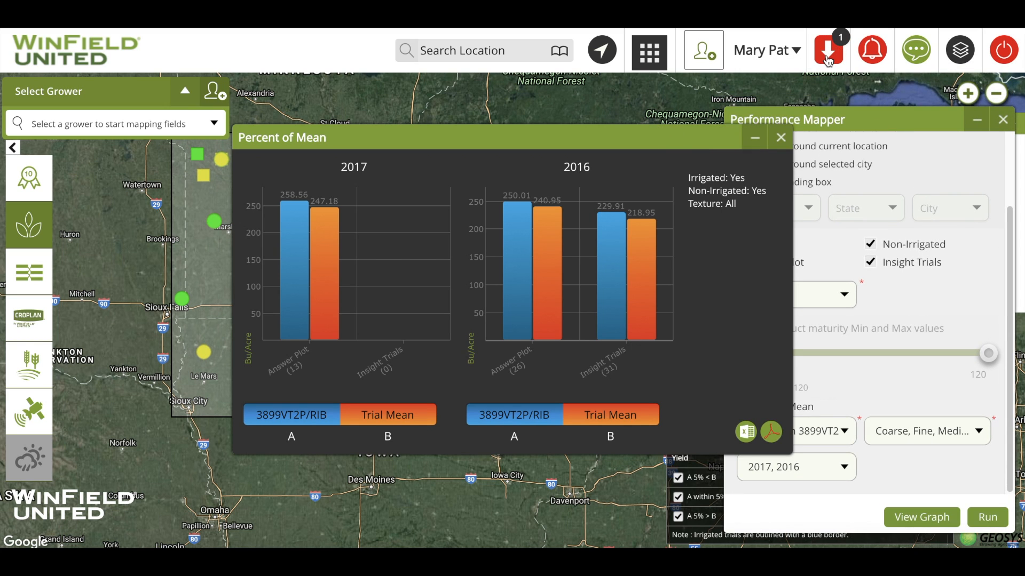
click(828, 60)
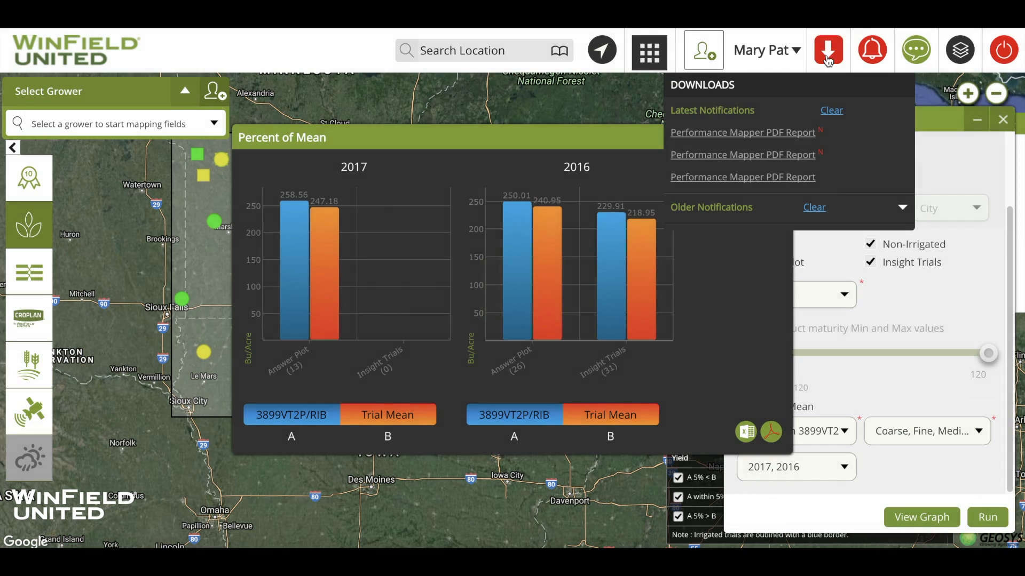
click(735, 134)
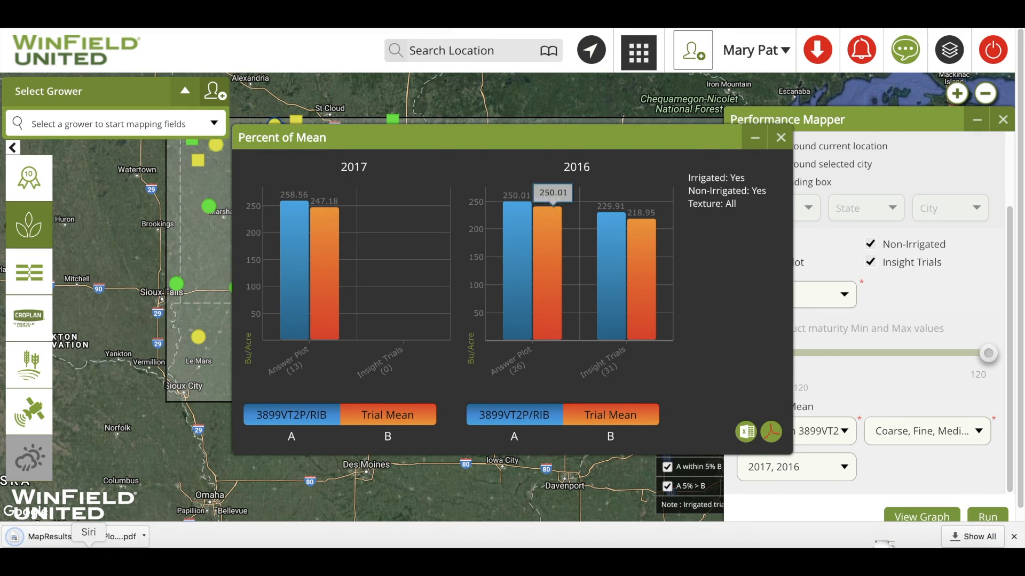
click(48, 536)
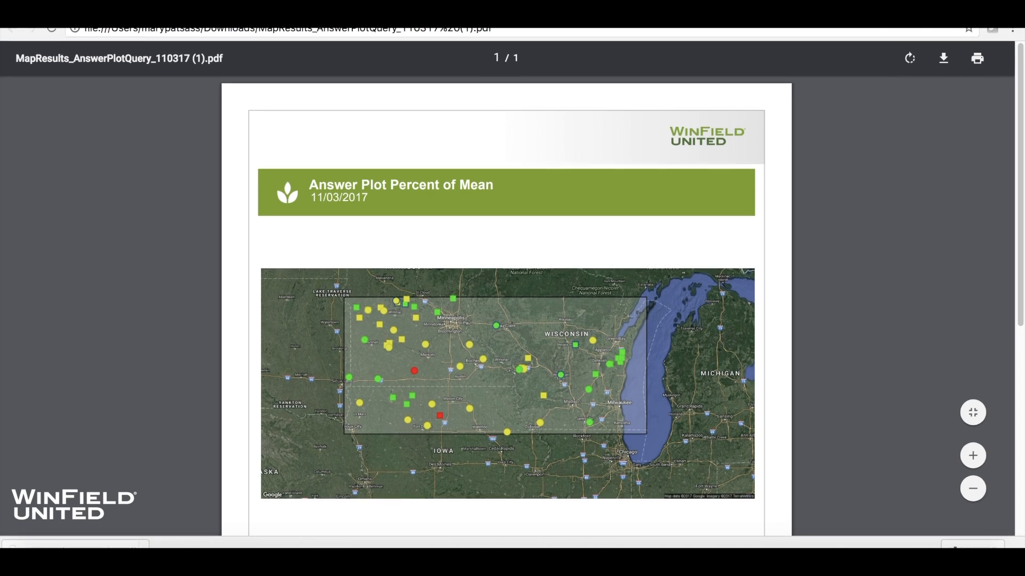
drag(1021, 58, 1021, 238)
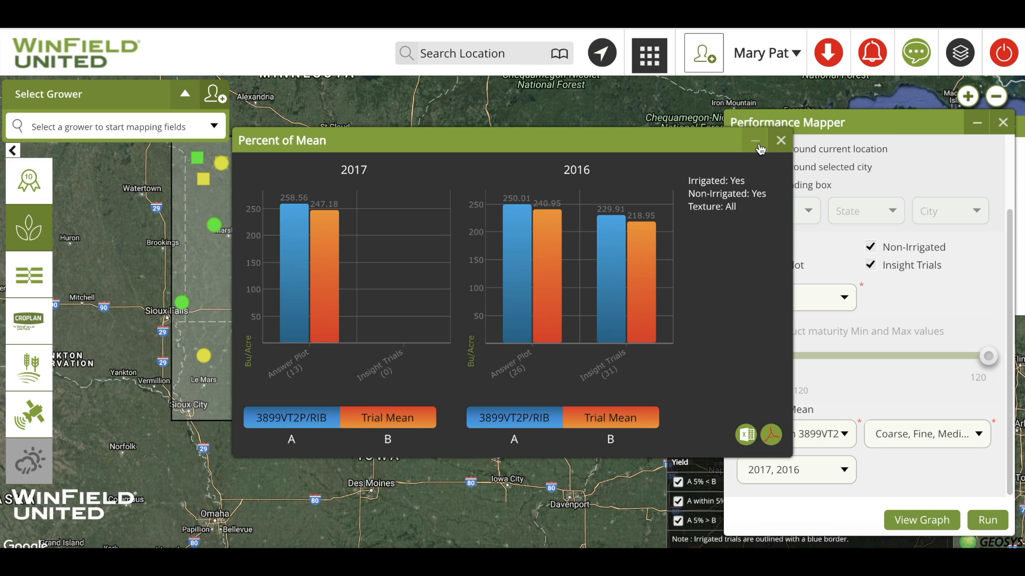
- Minimize the Percent of Mean graph, close the Menomonie trial details, and add Pioneer P9929AMXT for a head-to-head comparison
click(761, 149)
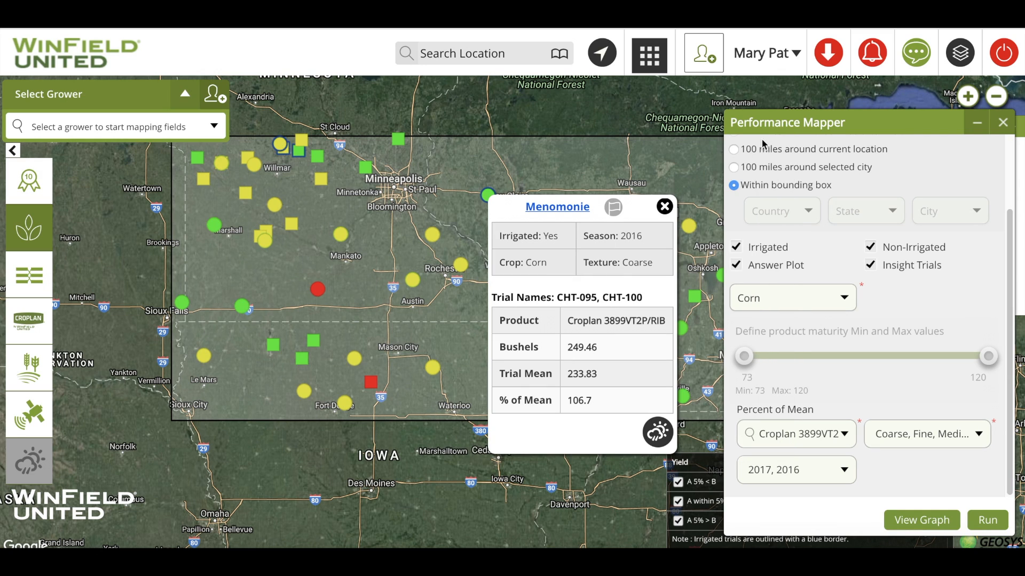
click(663, 207)
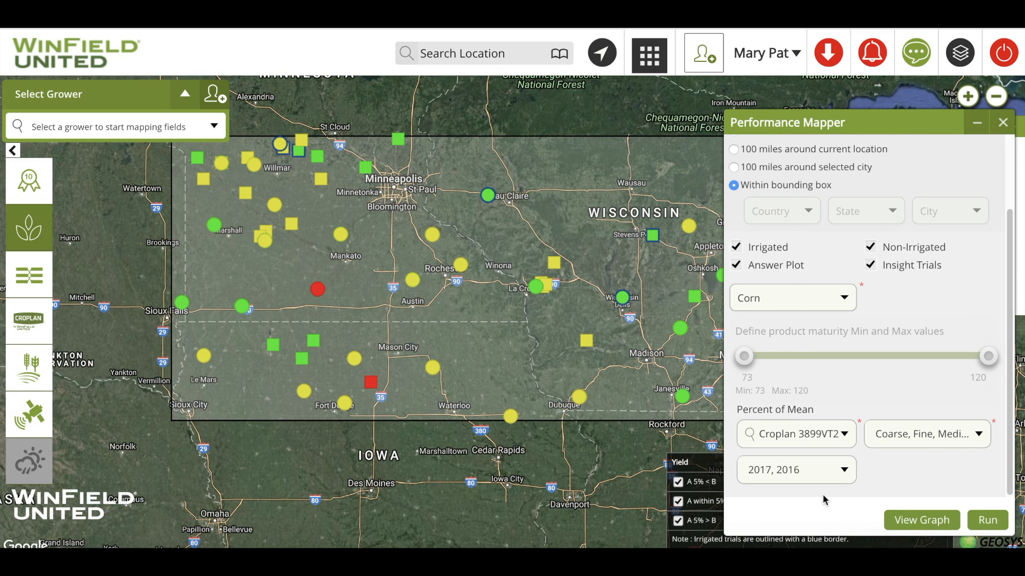
click(844, 434)
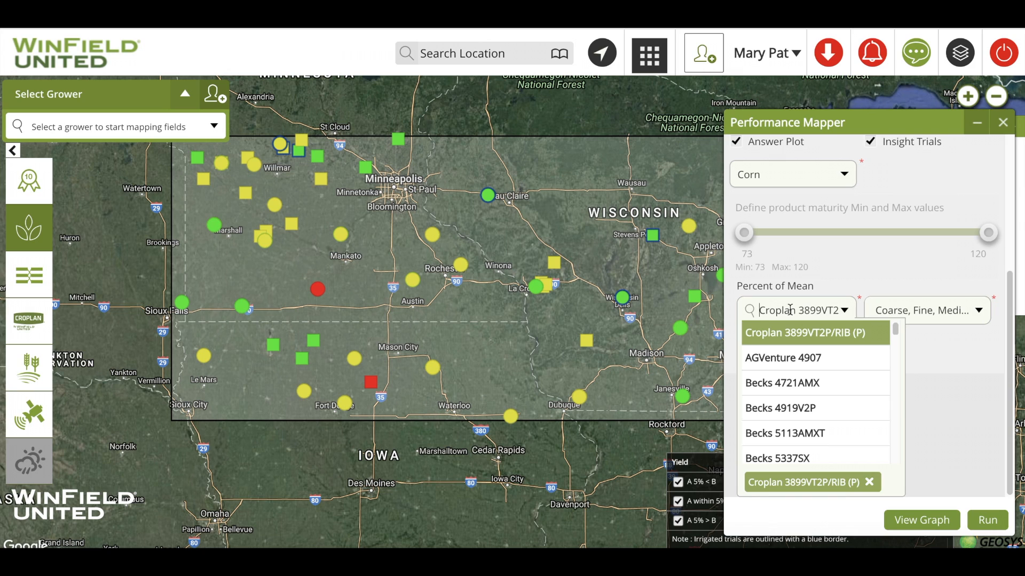
text(99)
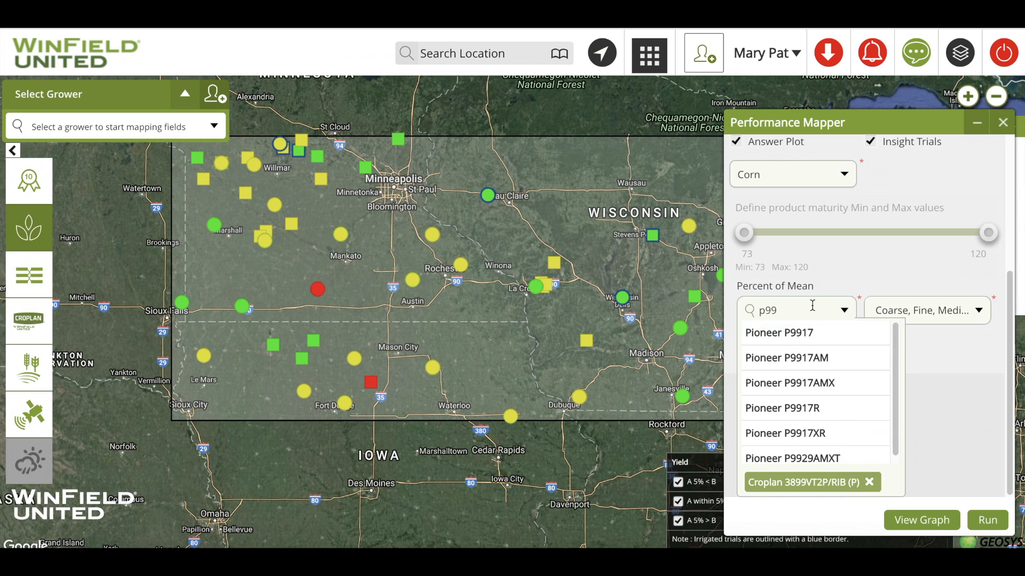
click(787, 457)
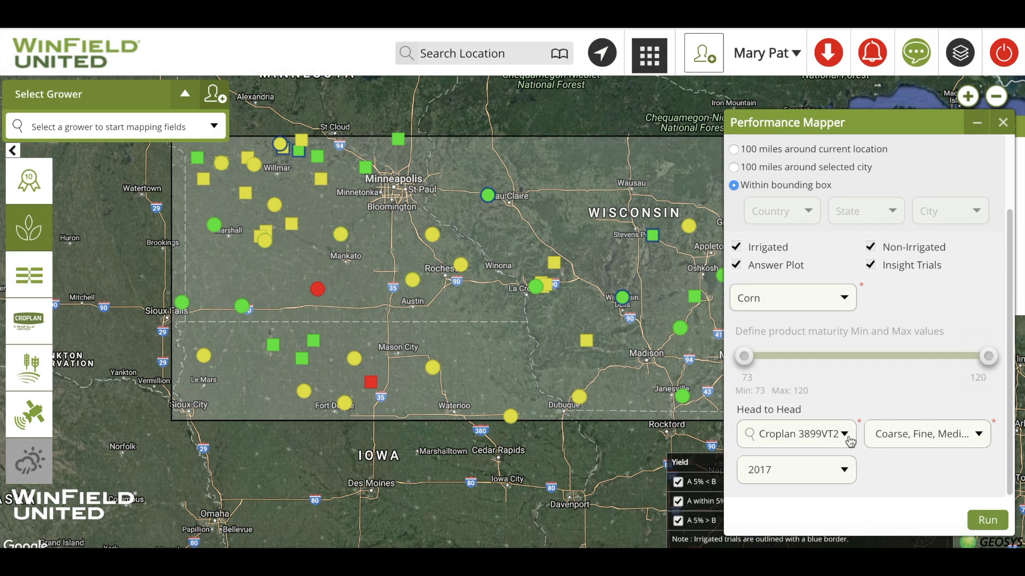
- Check the two selected products and add season 2016 to 2017 for the head-to-head comparison
click(846, 437)
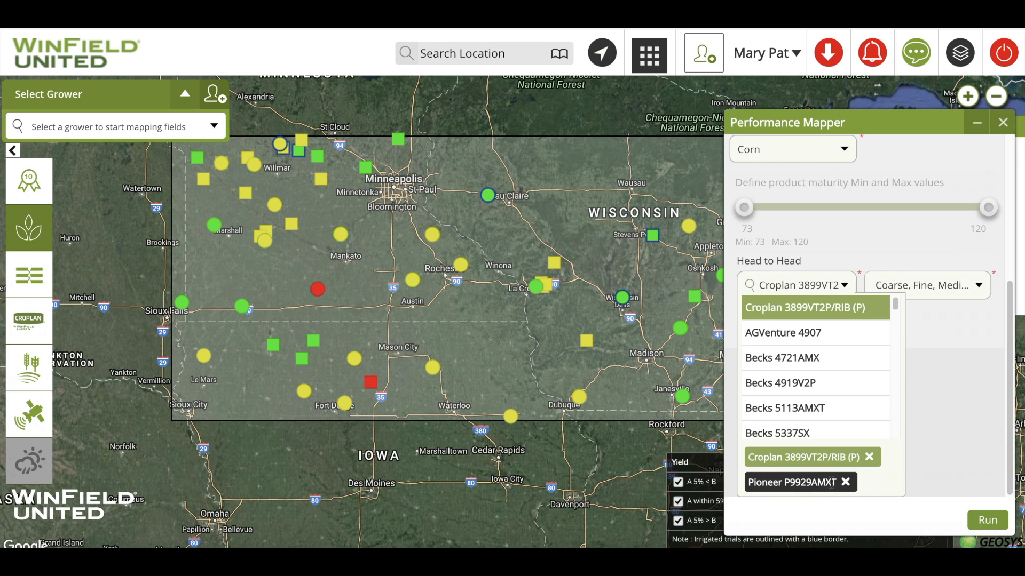
click(925, 452)
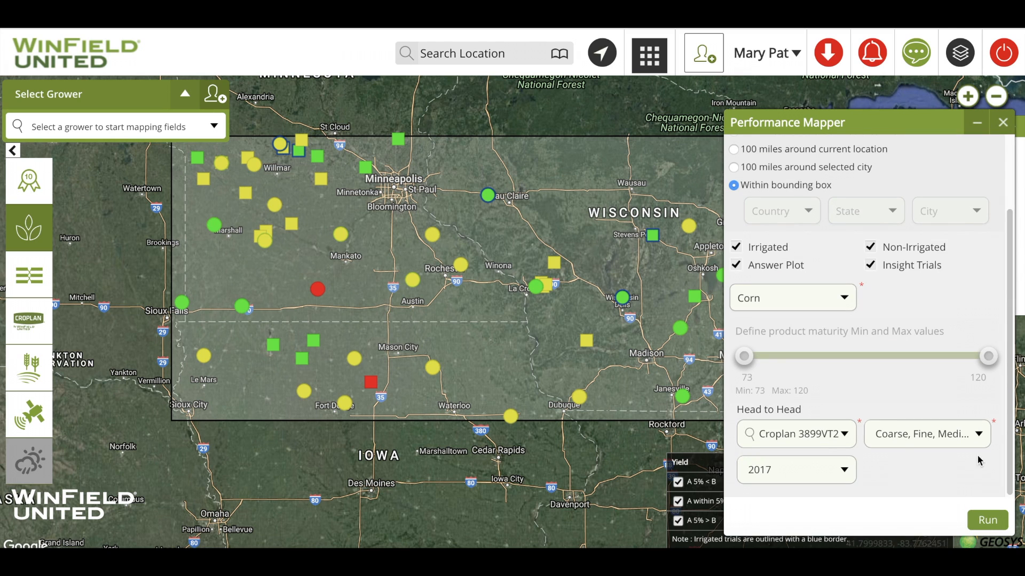
click(846, 469)
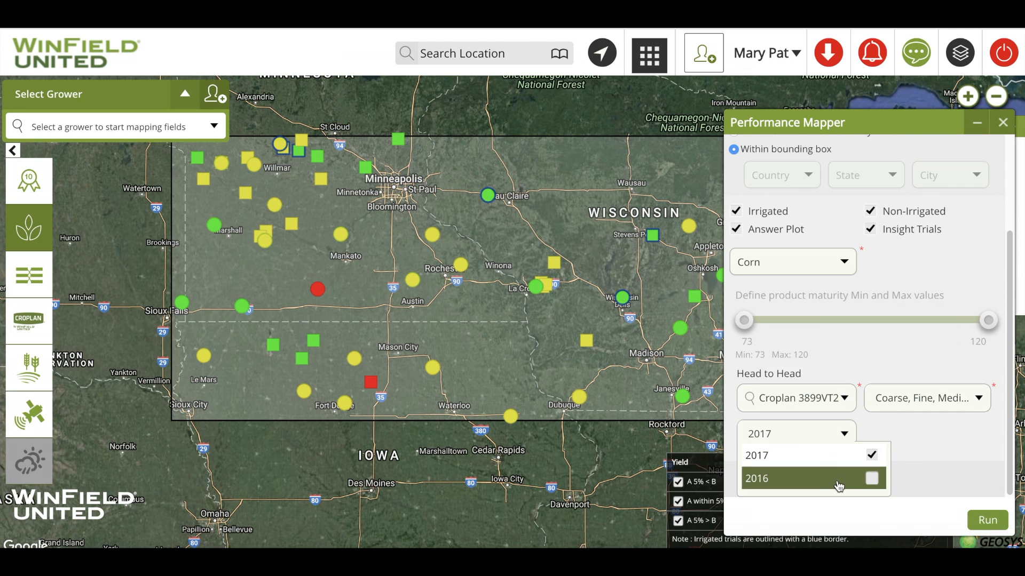
click(838, 480)
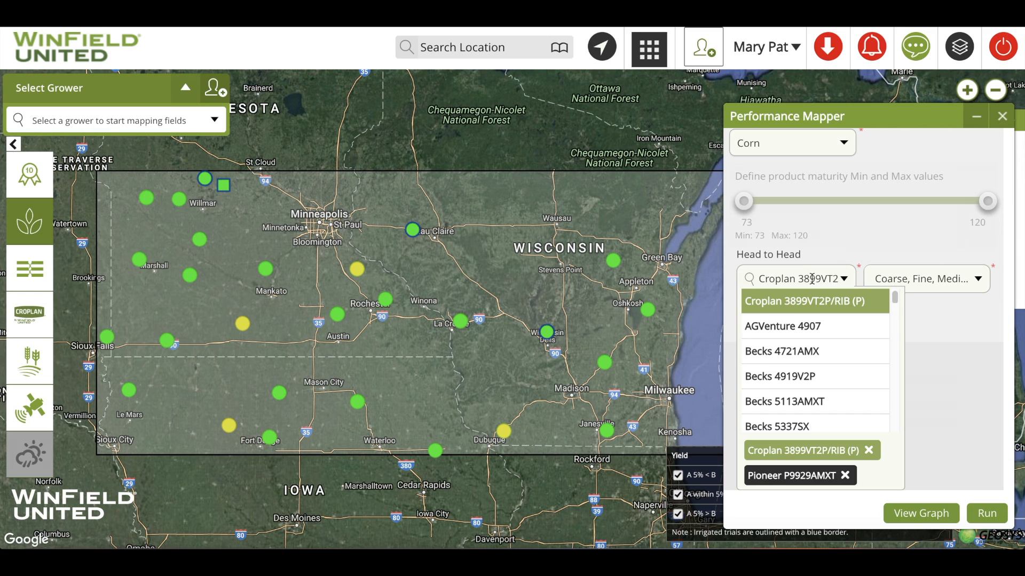
- Add Croplan 5146SS/RIB as the third product and run the Multi Product Analysis
click(811, 279)
text(5146)
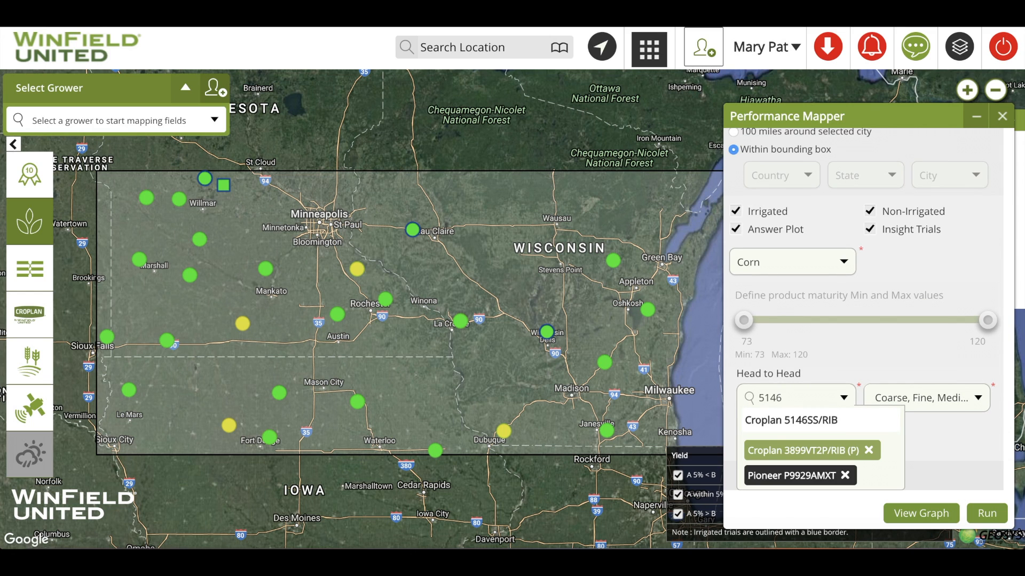
click(803, 421)
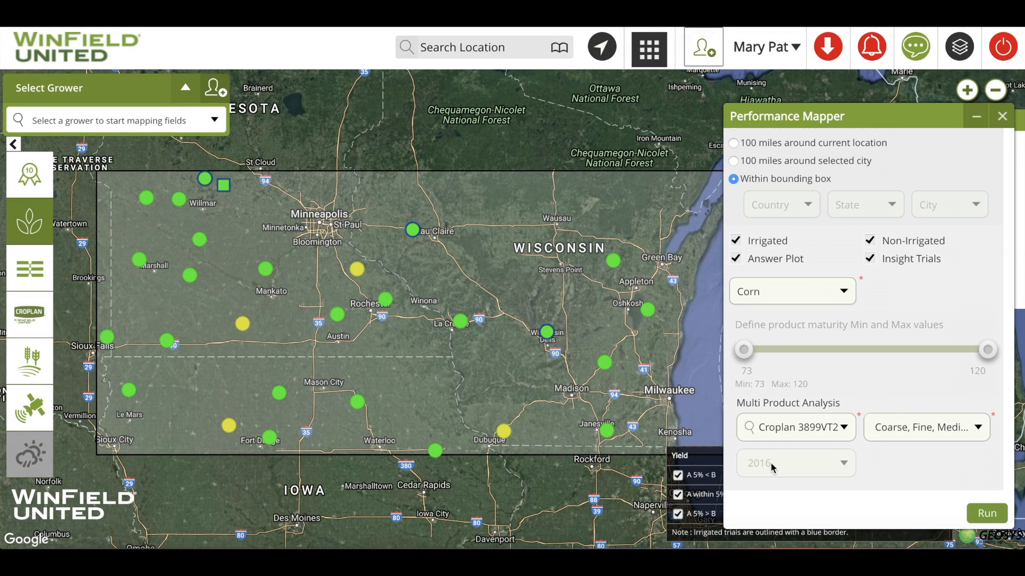
click(991, 514)
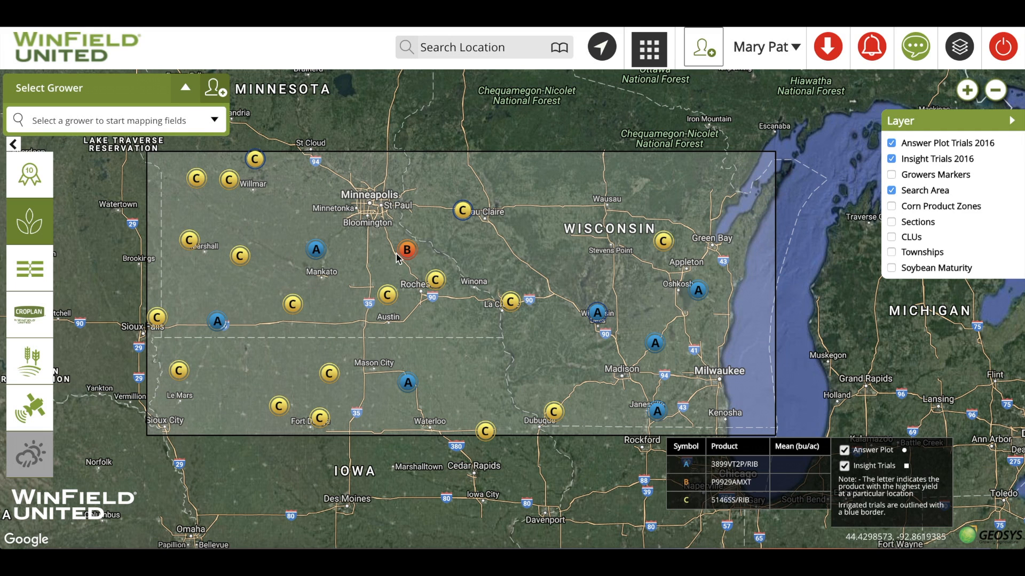
- Reopen the Performance Mapper and view the Multi Product Analysis graph for the three corn products
click(28, 222)
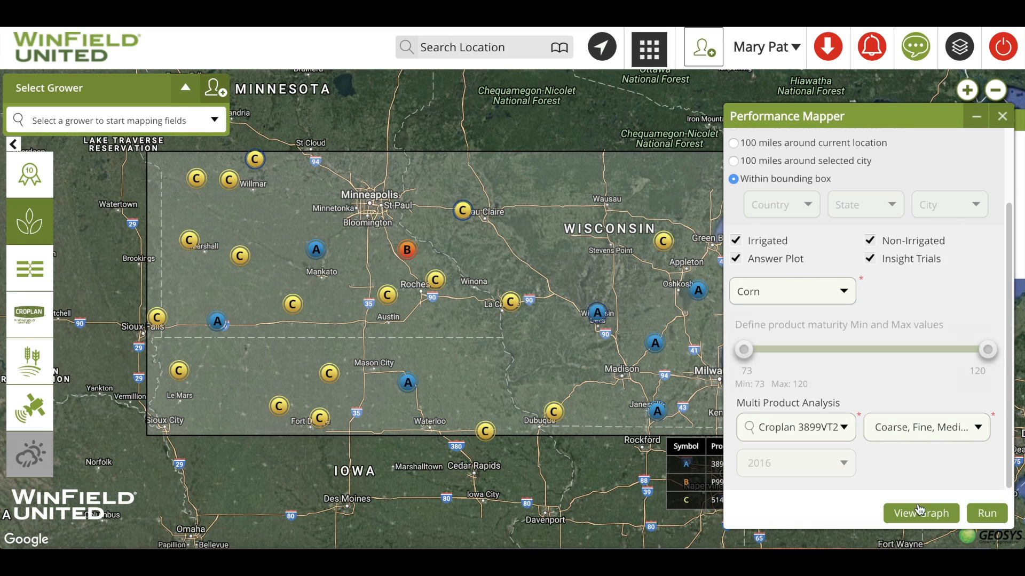
click(919, 511)
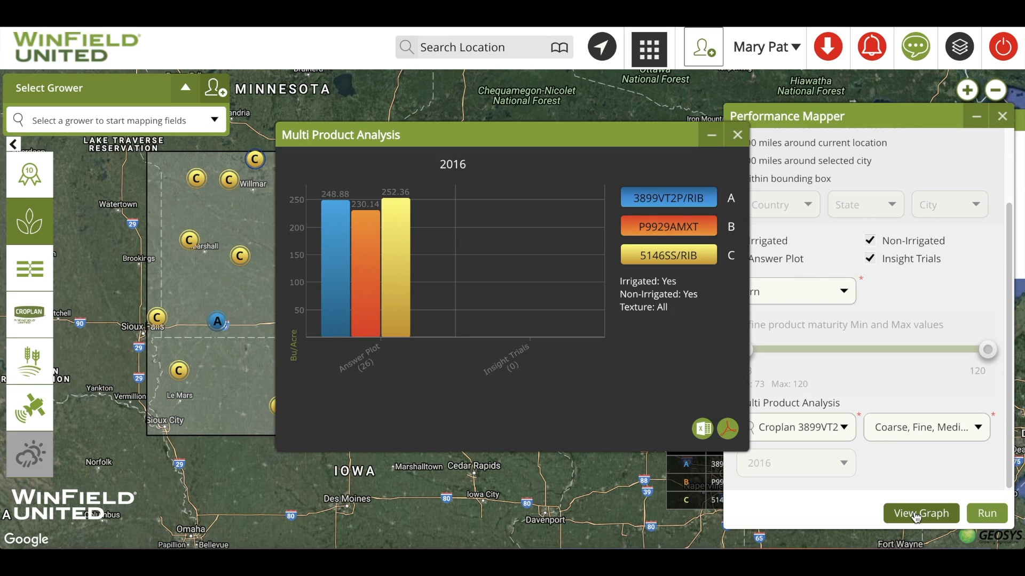